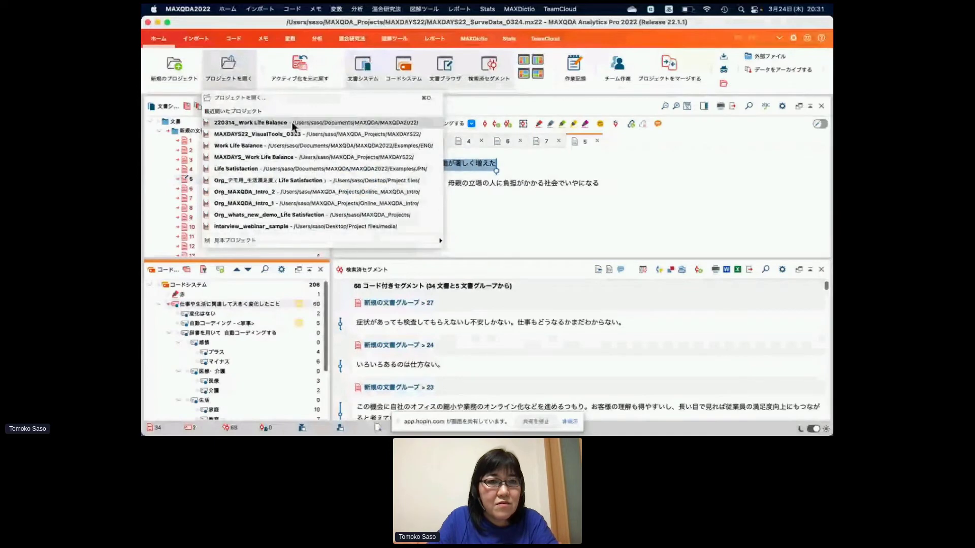
# Step: Open the 220314_Work Life Balance project and load the "Why would you spend more time on..." code for categorizing survey data
pyautogui.click(292, 123)
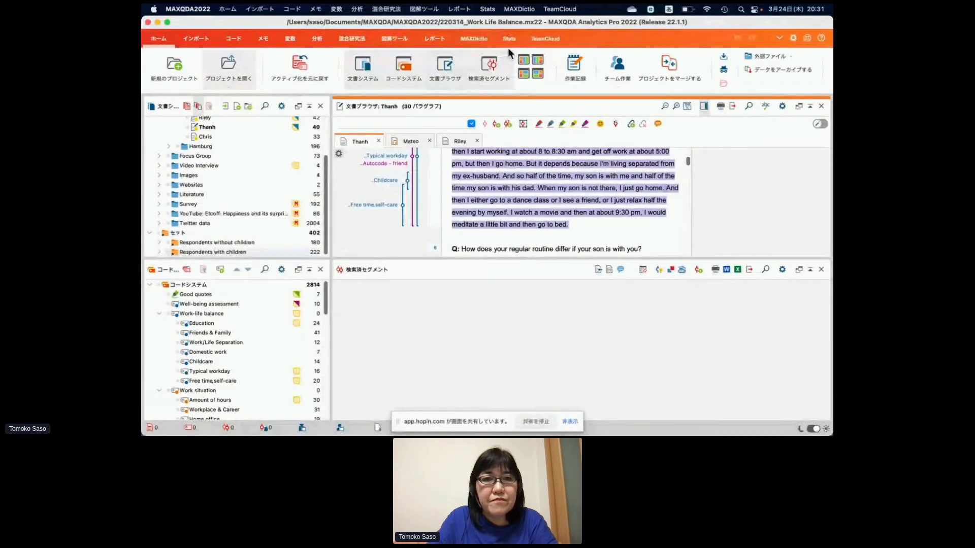
pyautogui.click(316, 41)
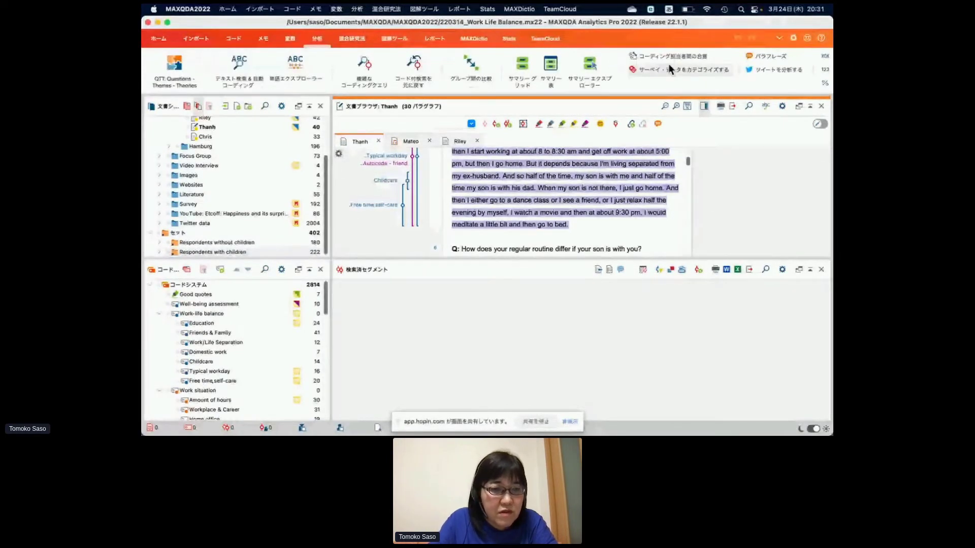
pyautogui.click(670, 69)
pyautogui.scroll(-10, 203, 391)
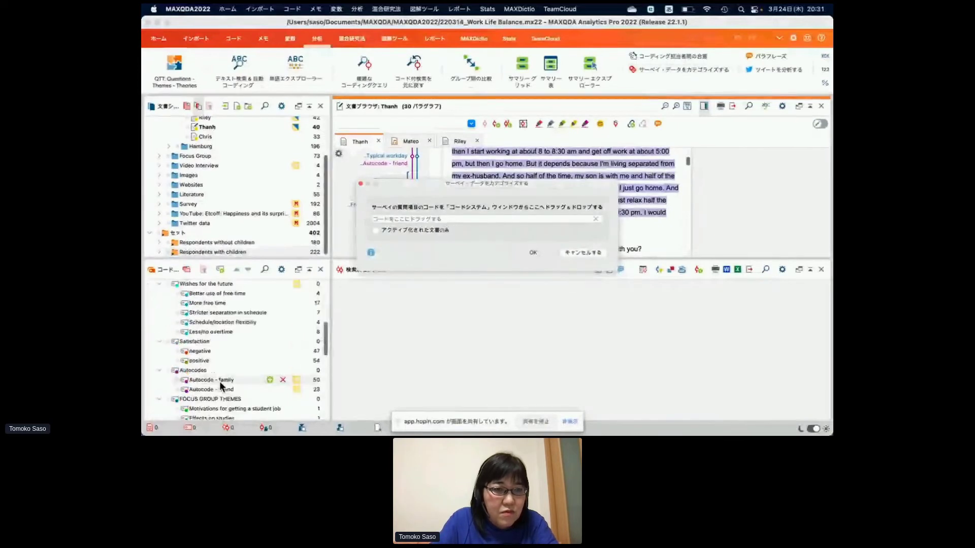
pyautogui.scroll(-3, 219, 380)
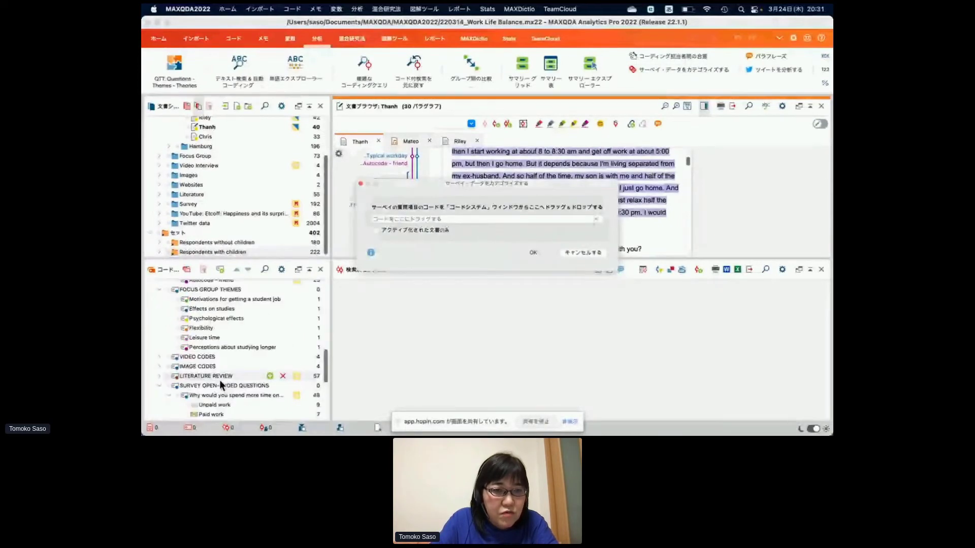
pyautogui.scroll(-3, 219, 380)
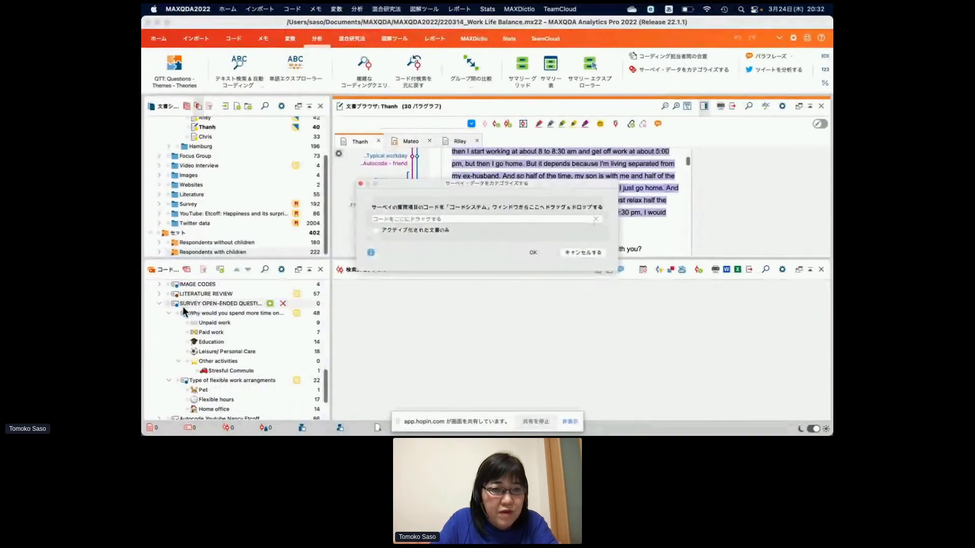
pyautogui.scroll(-2, 229, 308)
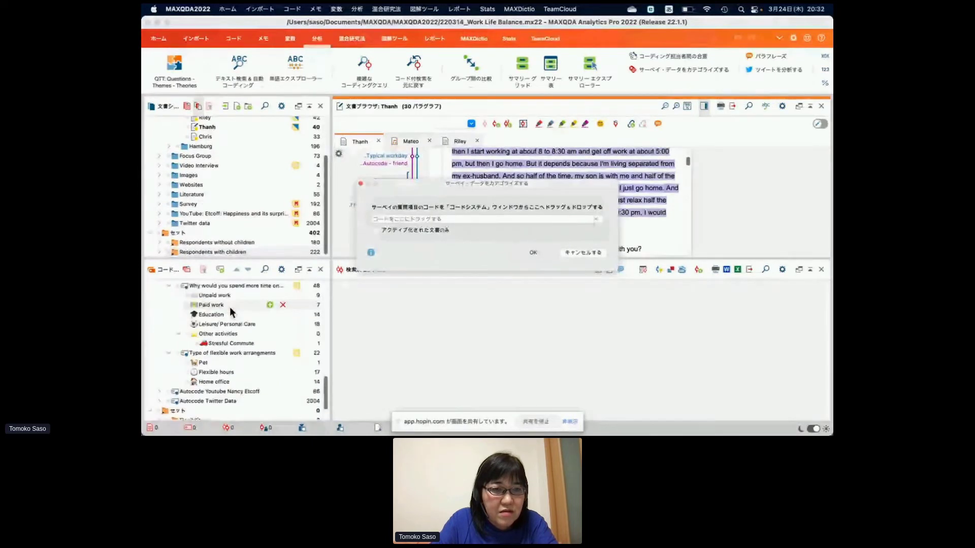
pyautogui.scroll(2, 230, 308)
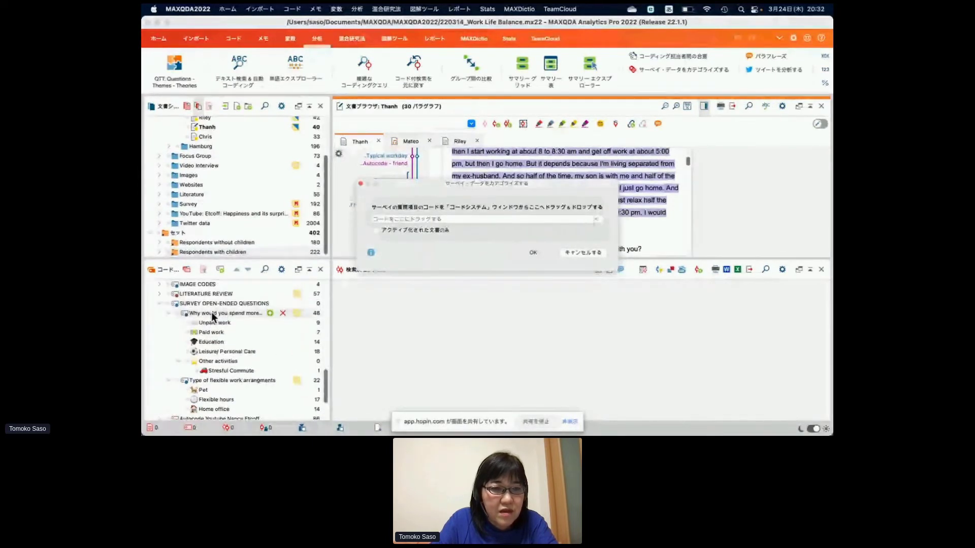
pyautogui.moveTo(211, 313); pyautogui.dragTo(407, 218)
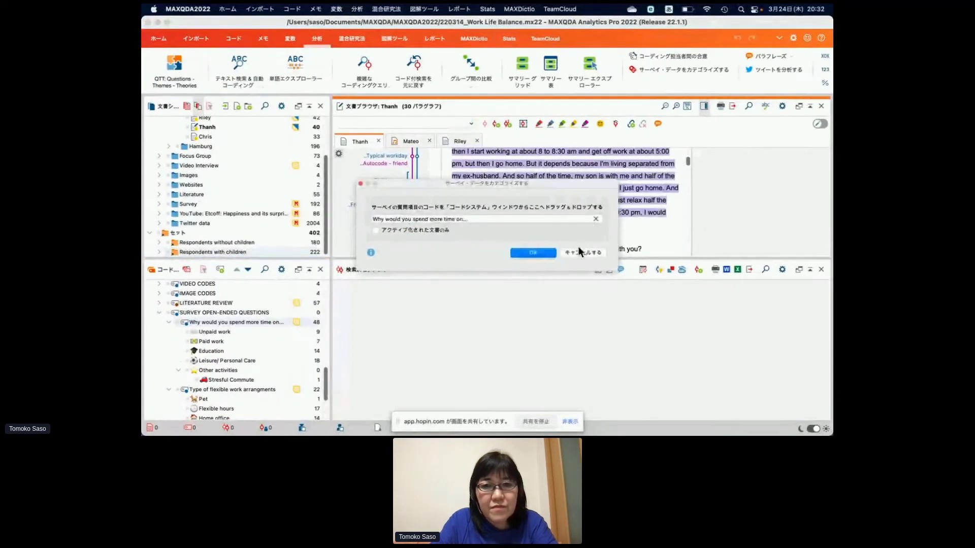
pyautogui.click(546, 253)
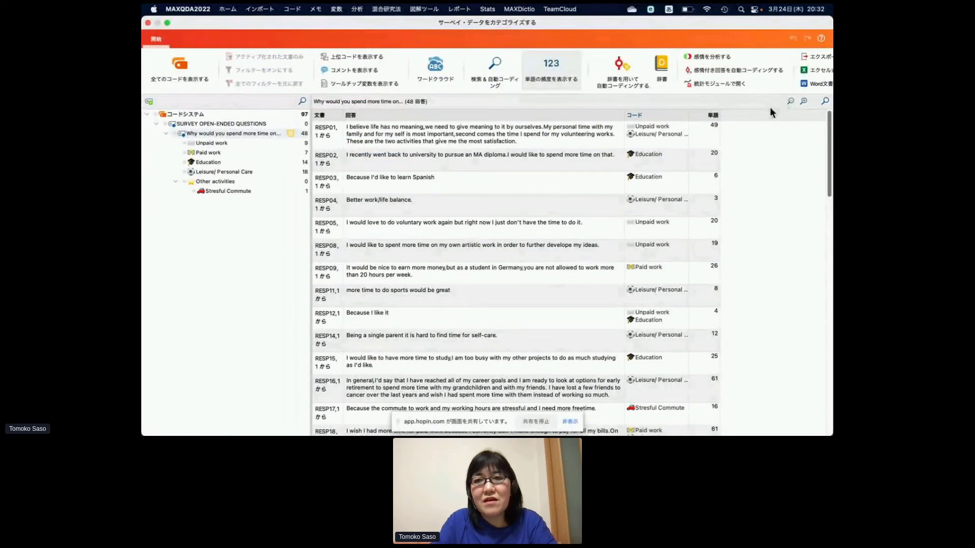
# Step: Run a sentiment analysis on the survey answers with English as the language
pyautogui.click(714, 57)
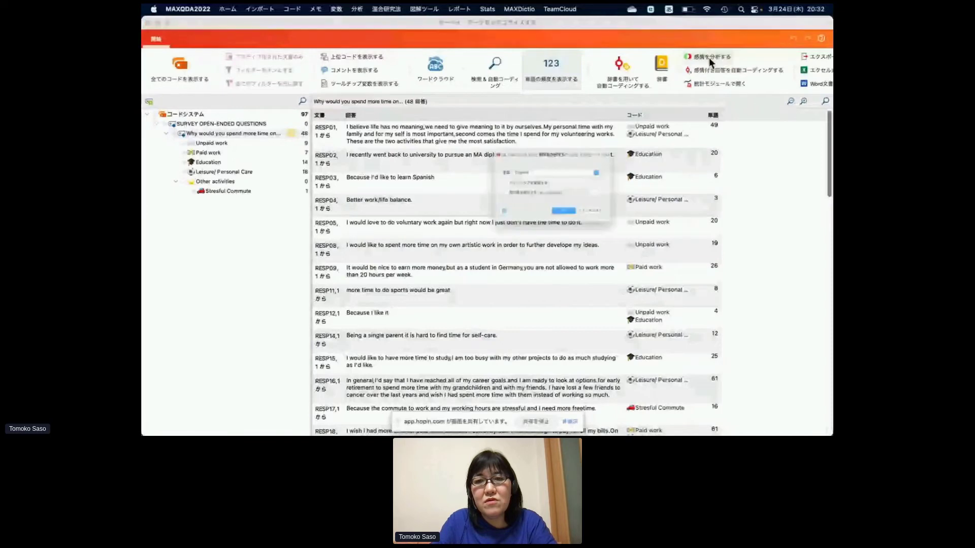
pyautogui.click(619, 165)
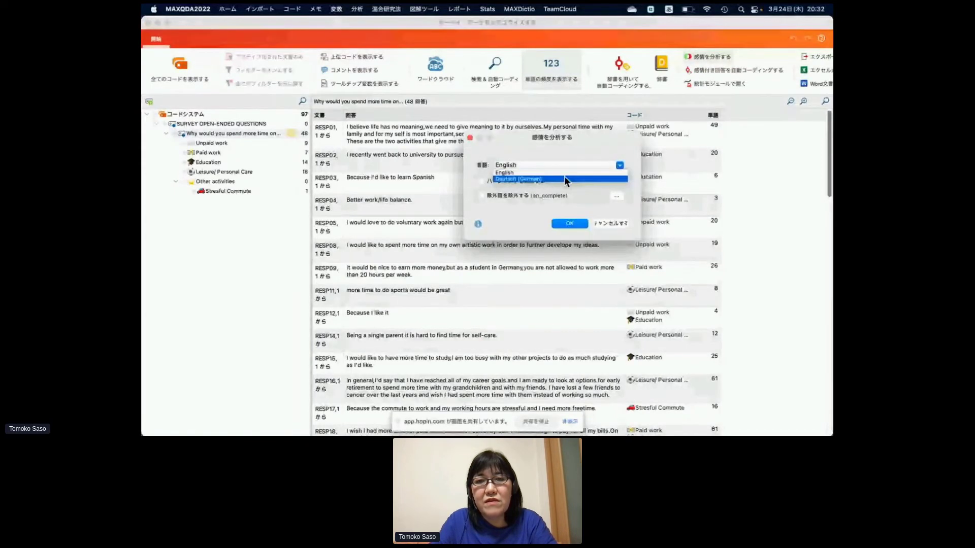
pyautogui.click(565, 172)
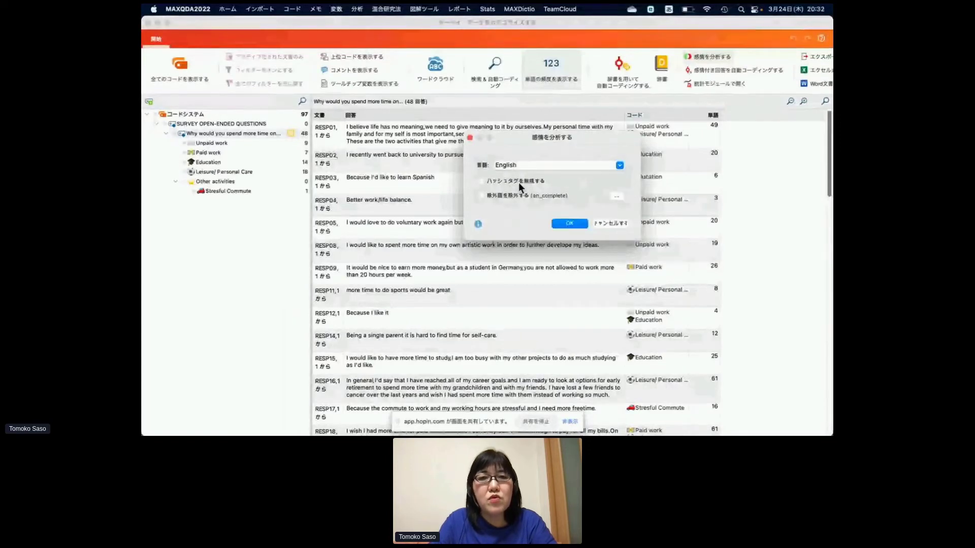
pyautogui.click(481, 181)
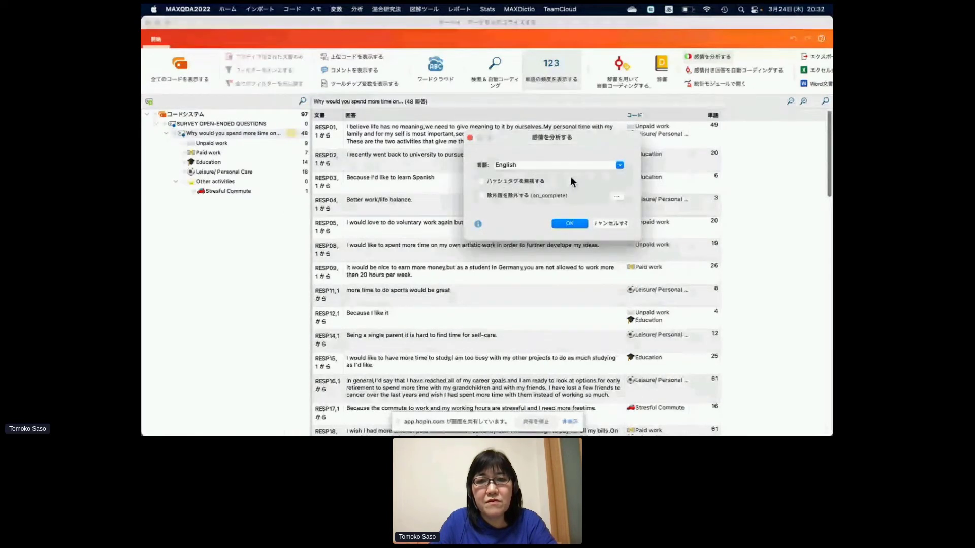
pyautogui.click(577, 224)
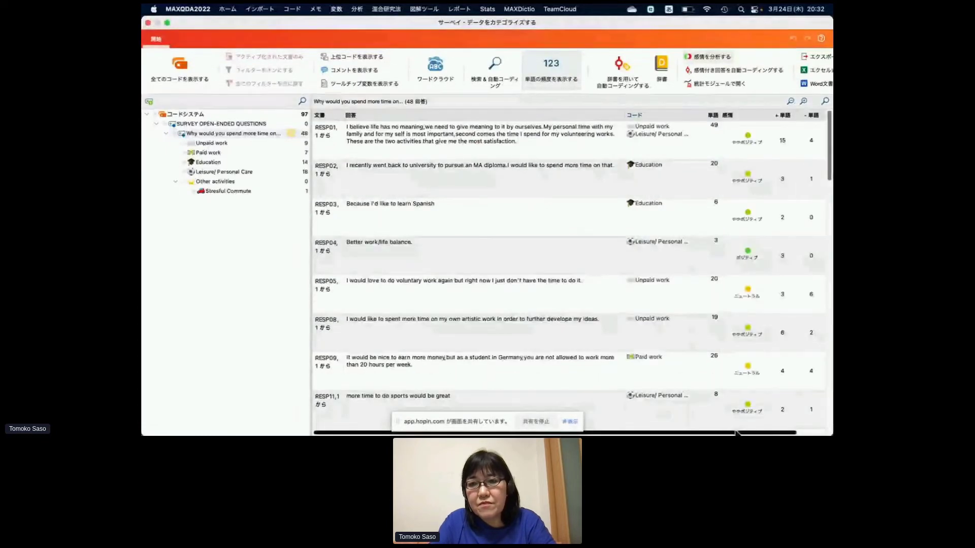
# Step: Examine the sentiment ratings and the positive, negative and difference word columns across all survey answers
pyautogui.hscroll(3, 823, 420)
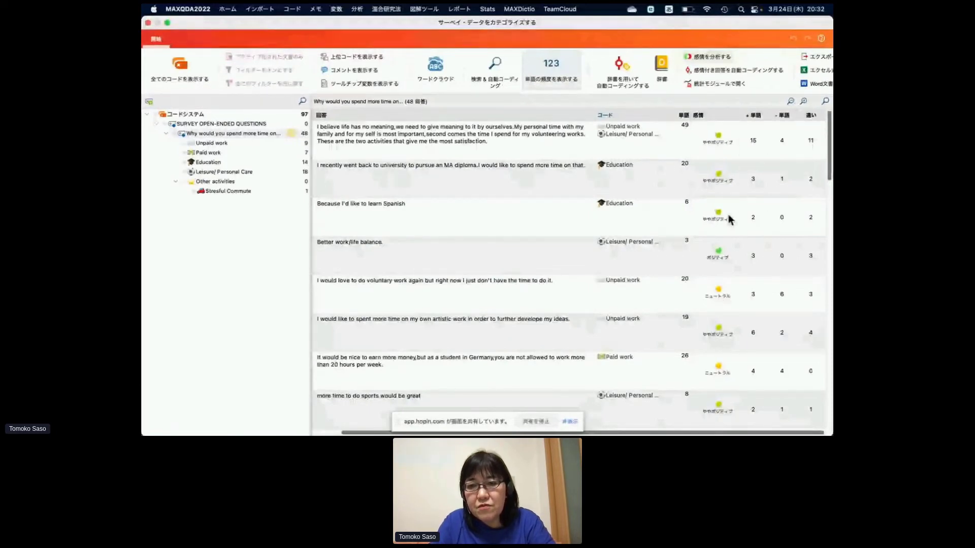
pyautogui.scroll(-5, 729, 219)
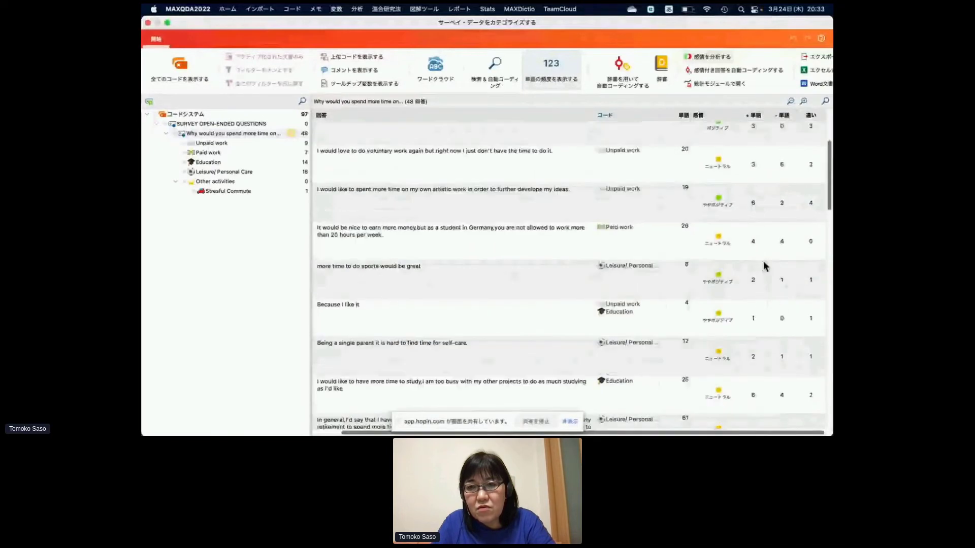
pyautogui.scroll(-7, 765, 267)
pyautogui.scroll(-4, 726, 228)
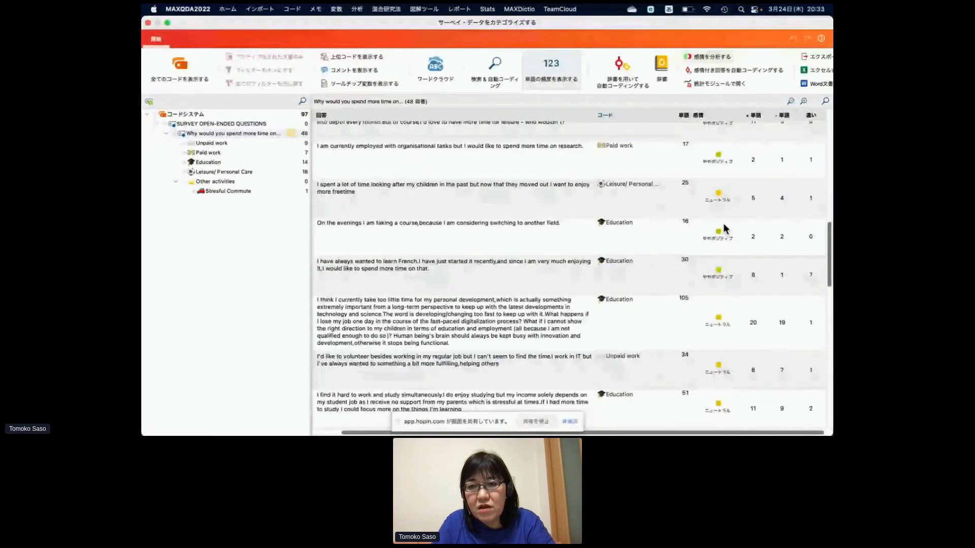
pyautogui.scroll(-4, 725, 229)
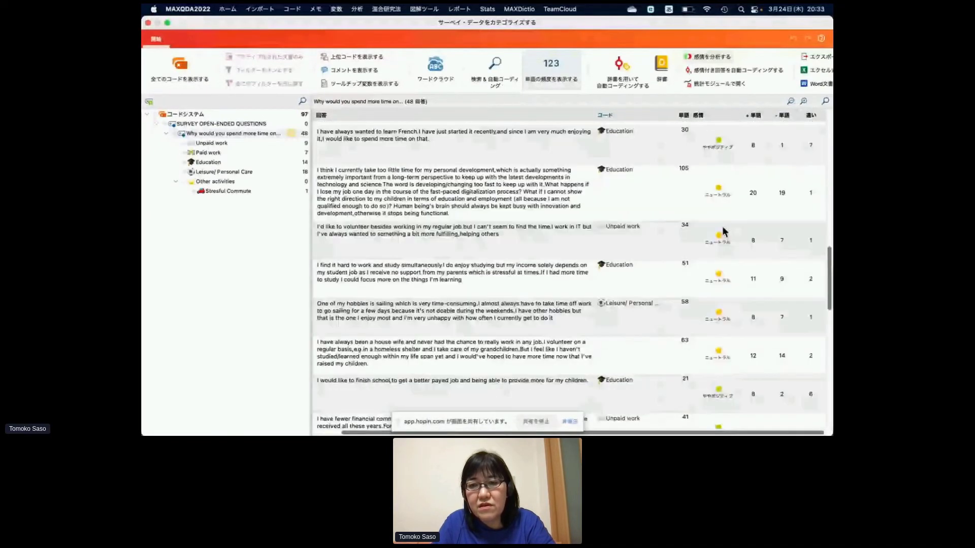
pyautogui.scroll(-9, 712, 199)
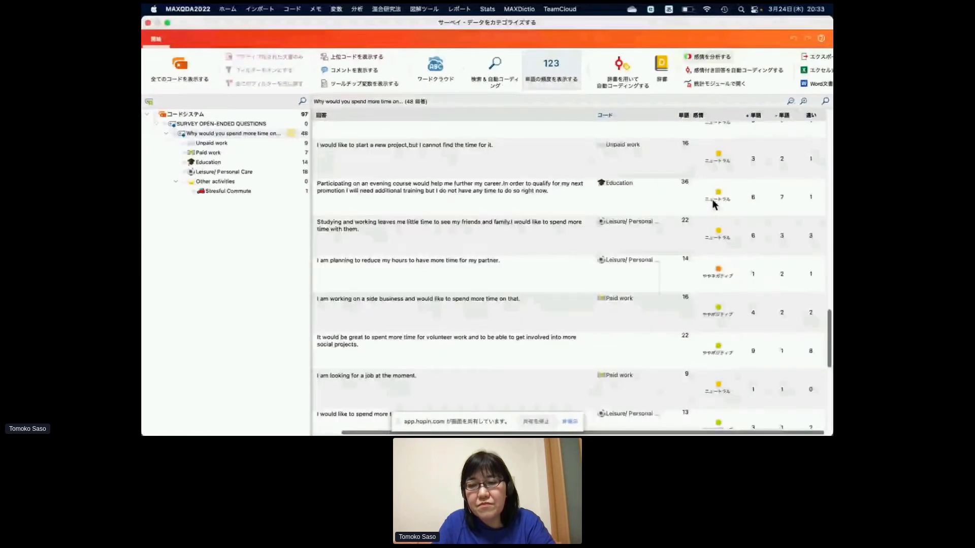
pyautogui.scroll(-10, 713, 204)
pyautogui.scroll(-6, 714, 204)
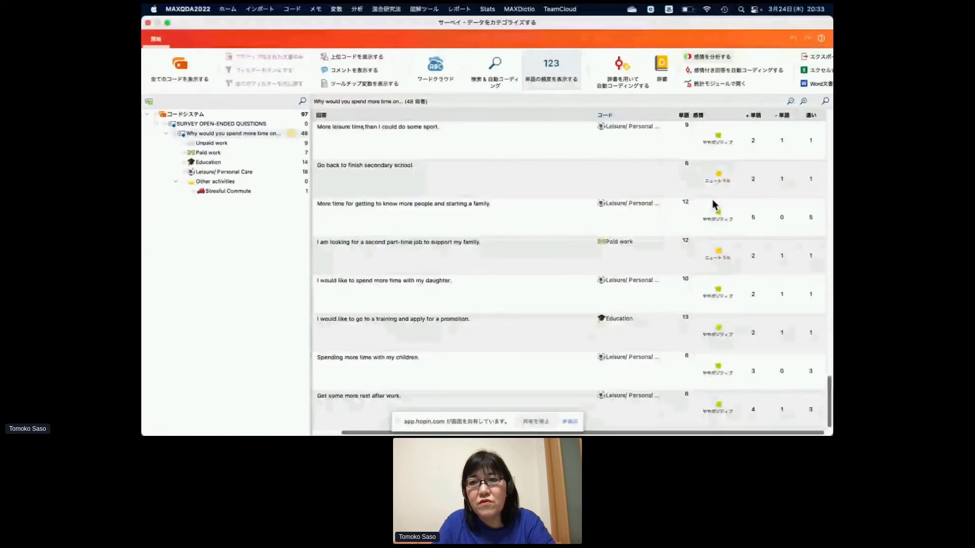
pyautogui.scroll(10, 712, 201)
pyautogui.scroll(6, 712, 203)
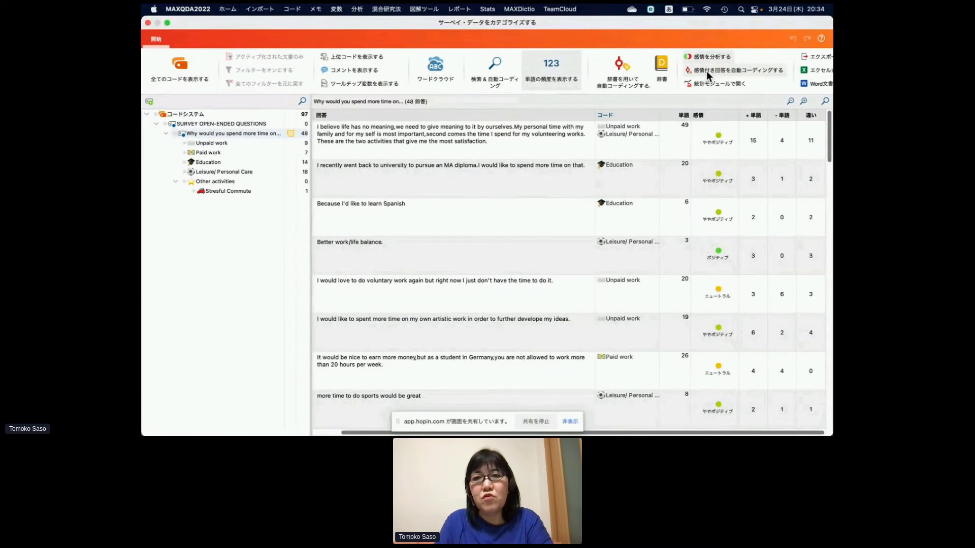
# Step: Autocode the answers with all six sentiment ratings and close the survey categorization window
pyautogui.click(711, 74)
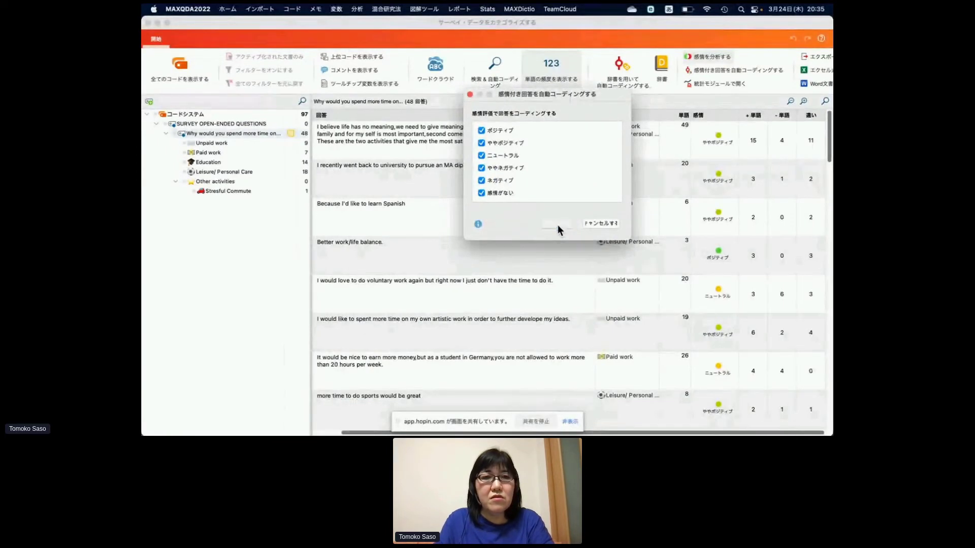
pyautogui.click(556, 224)
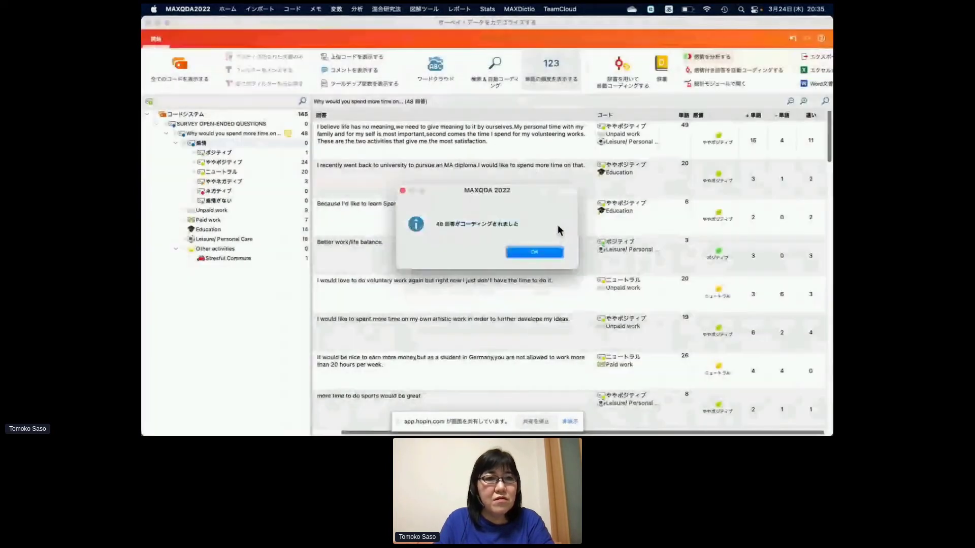
pyautogui.click(530, 253)
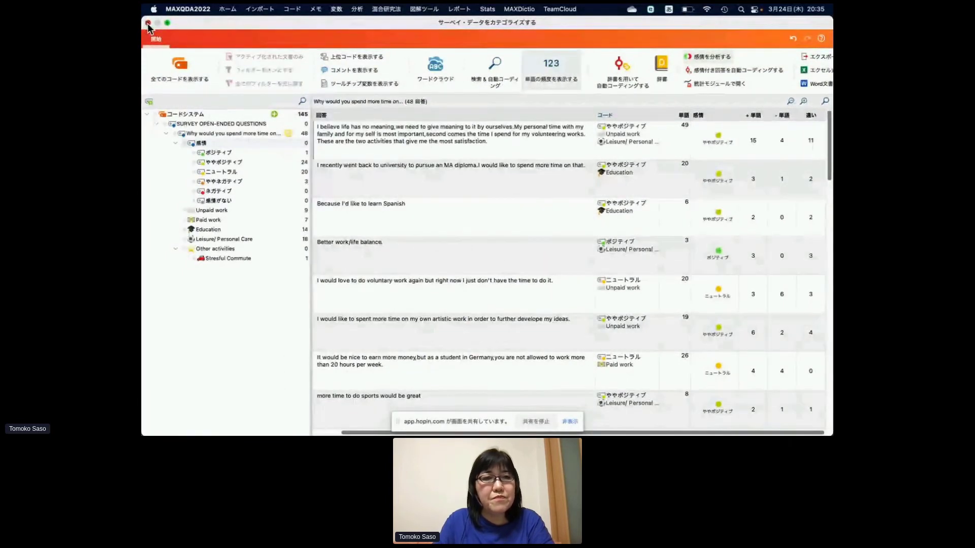
pyautogui.press('super+w')
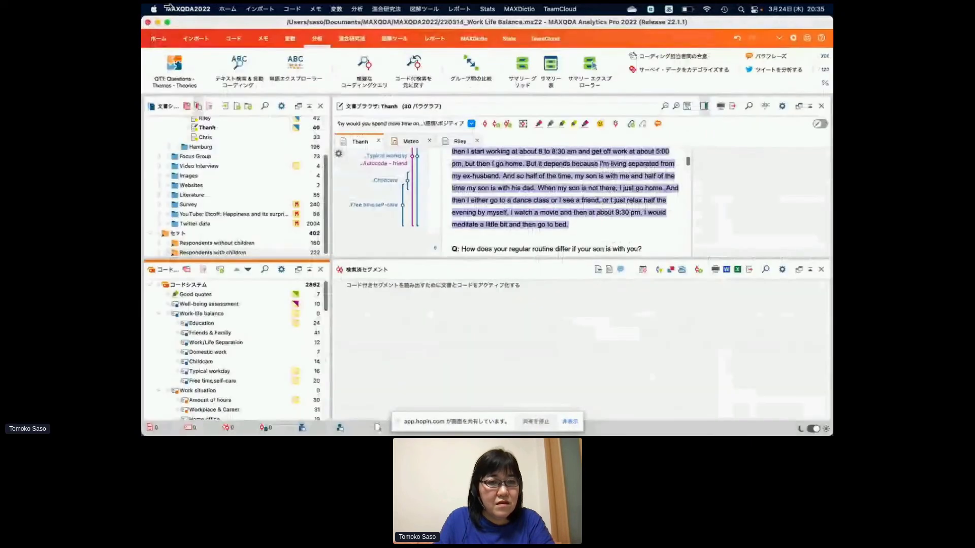
# Step: Examine the coded segments of the ポジティブ and ややポジティブ sentiment codes, viewing the RESP04 and RESP02 answers
pyautogui.scroll(-10, 257, 366)
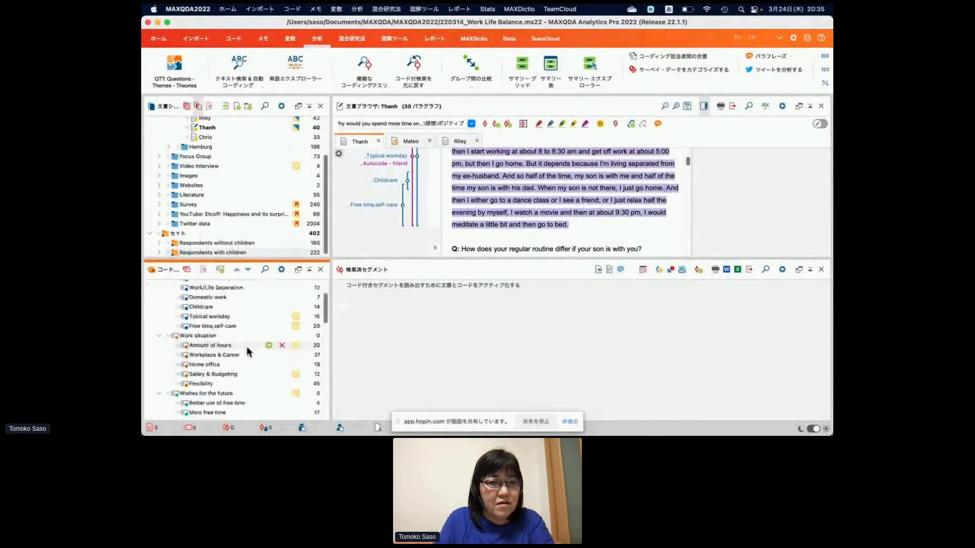
pyautogui.scroll(-4, 246, 347)
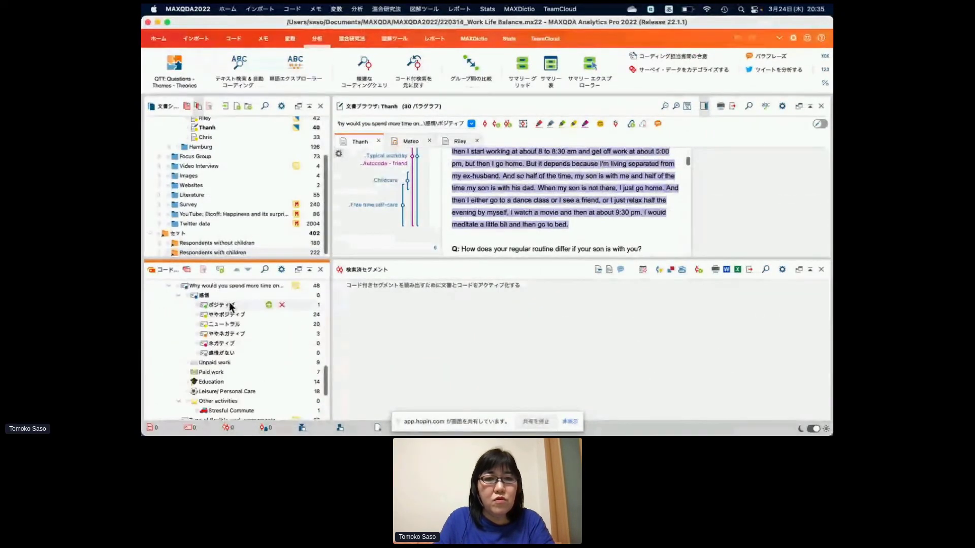
pyautogui.doubleClick(318, 305)
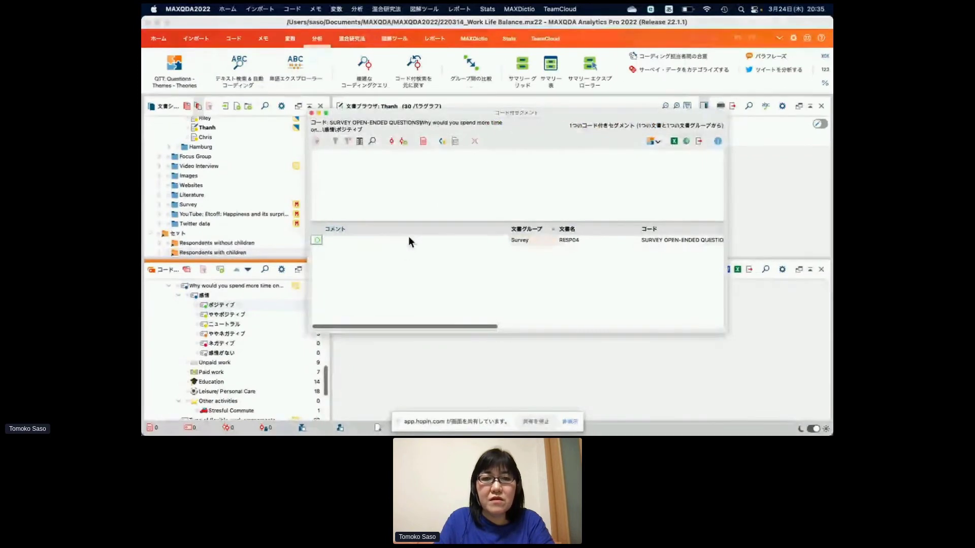
pyautogui.click(408, 236)
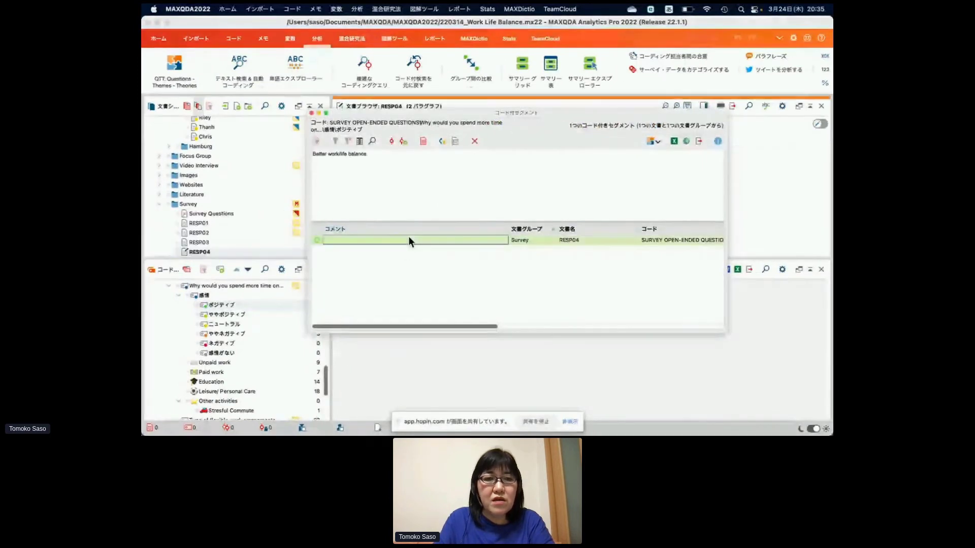
pyautogui.doubleClick(226, 315)
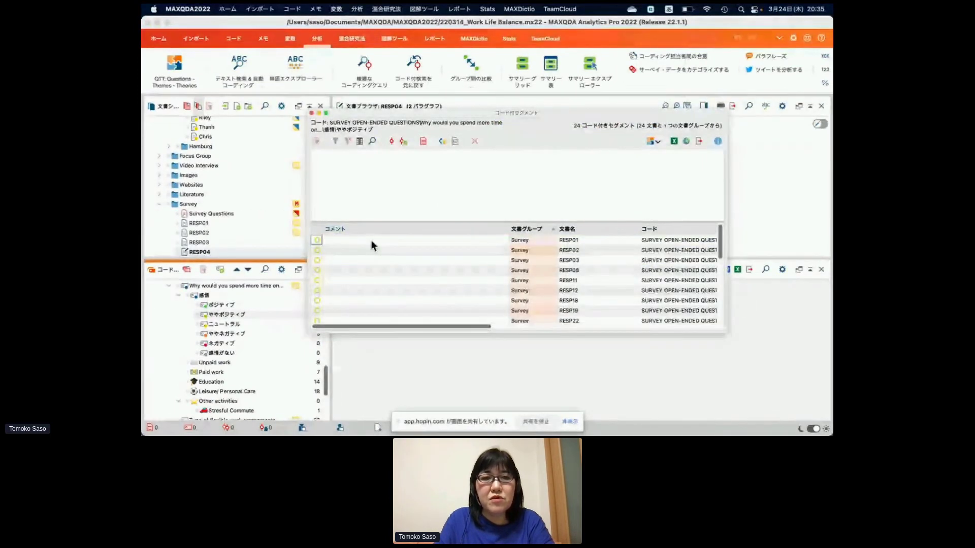
pyautogui.click(350, 250)
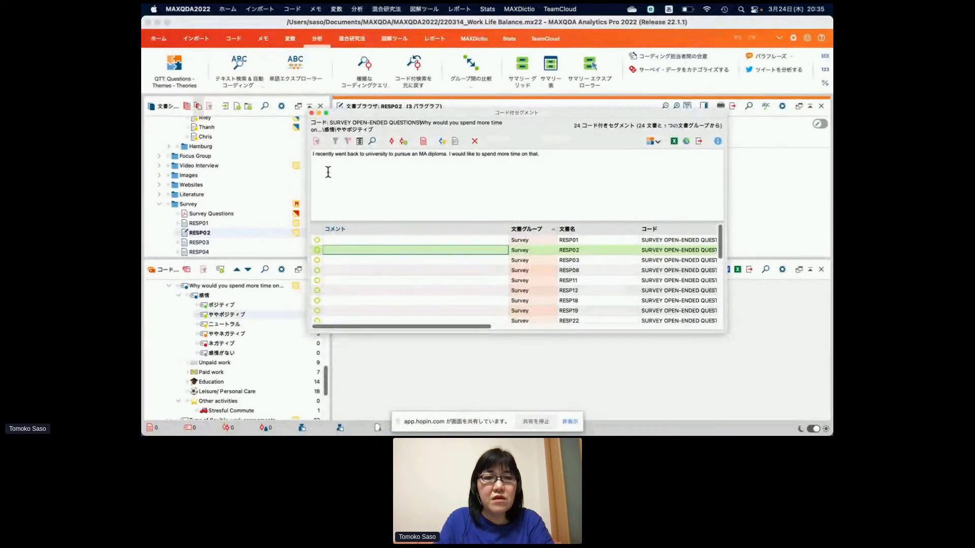
pyautogui.click(312, 113)
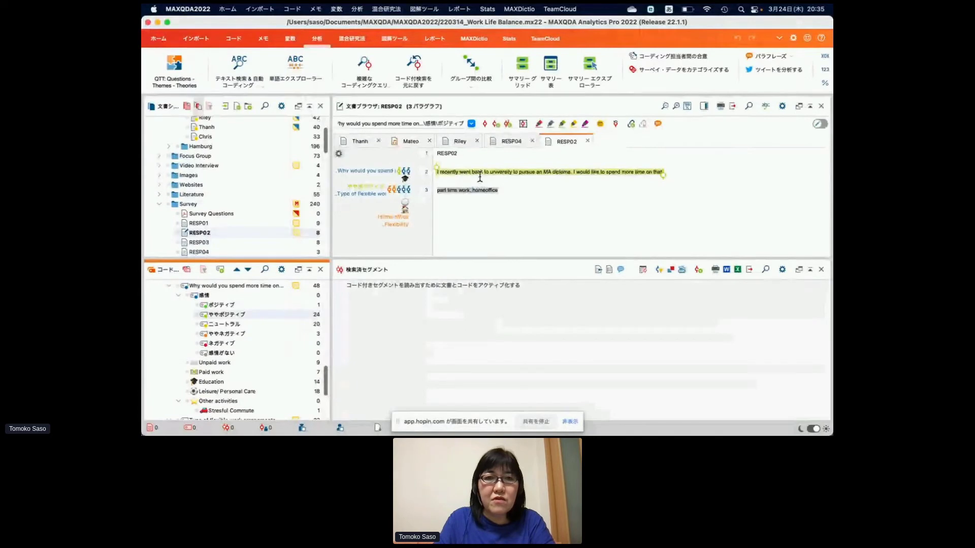
# Step: Run a MAXDictio word combinations search for three-word phrases with no differentiation and the en_complete stop word list applied
pyautogui.click(480, 37)
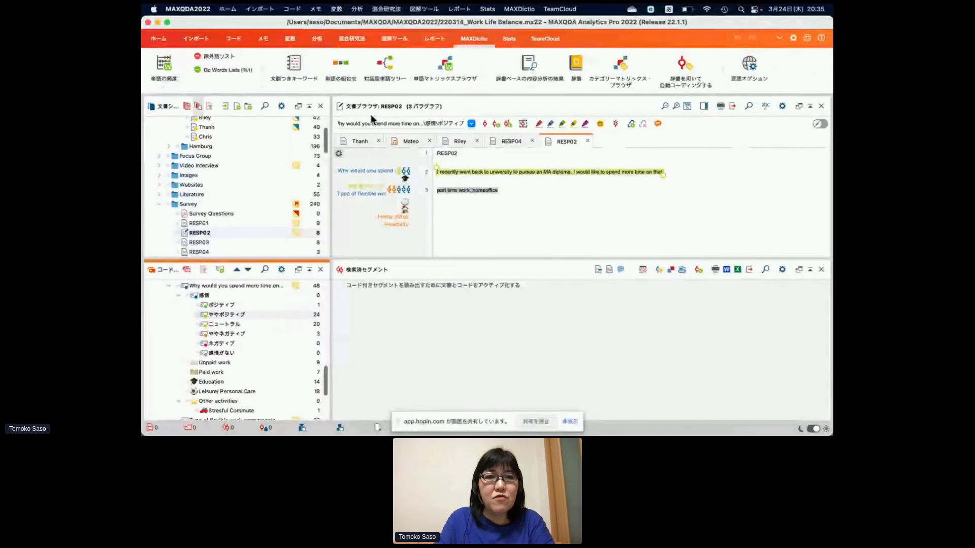
pyautogui.click(343, 73)
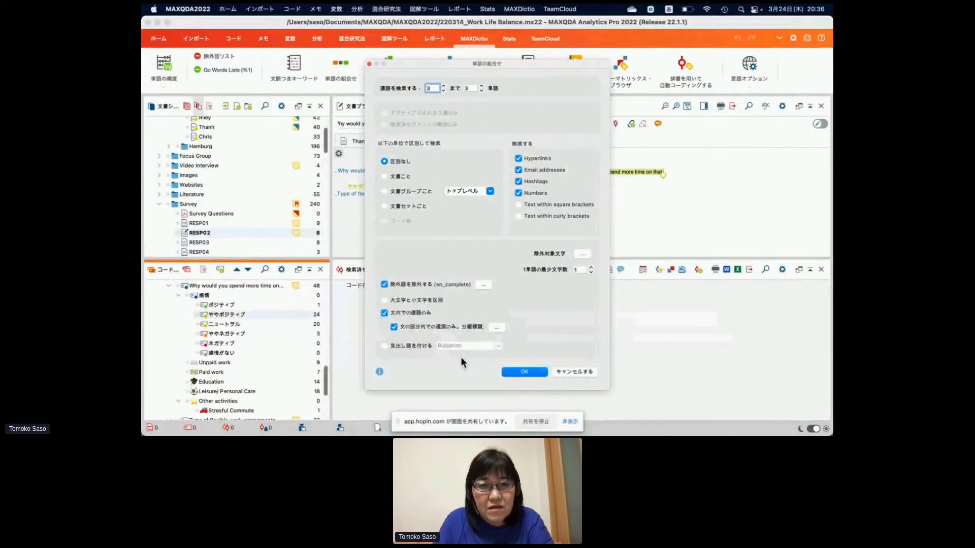
pyautogui.click(514, 373)
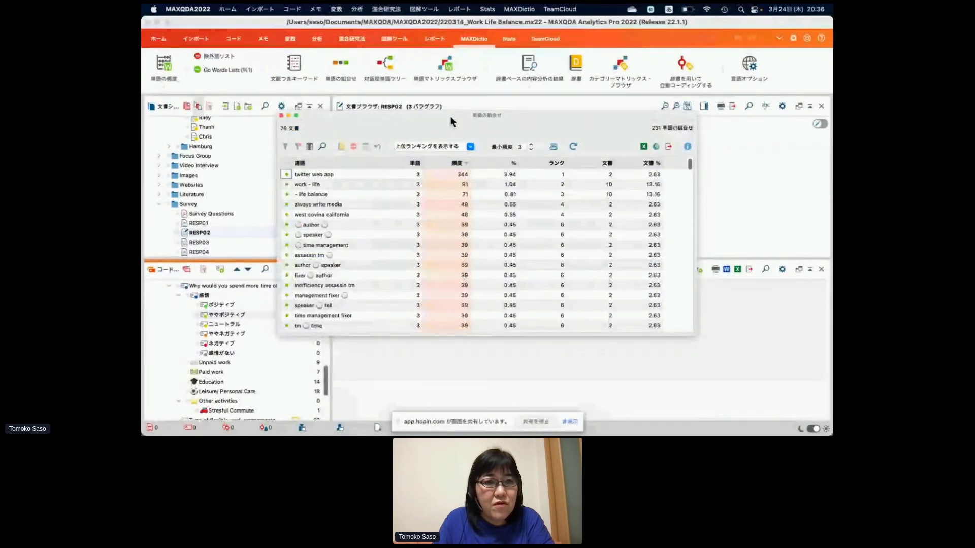
# Step: Examine the list of three-word combinations with their frequencies, ranks and document counts, and close the word combinations results
pyautogui.moveTo(450, 117); pyautogui.dragTo(411, 83)
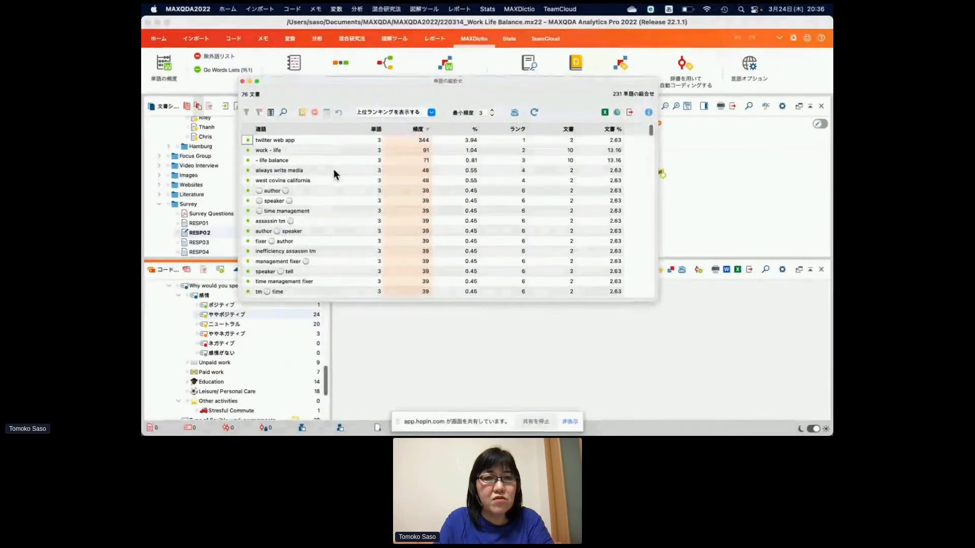
pyautogui.scroll(-5, 370, 178)
pyautogui.scroll(-15, 370, 178)
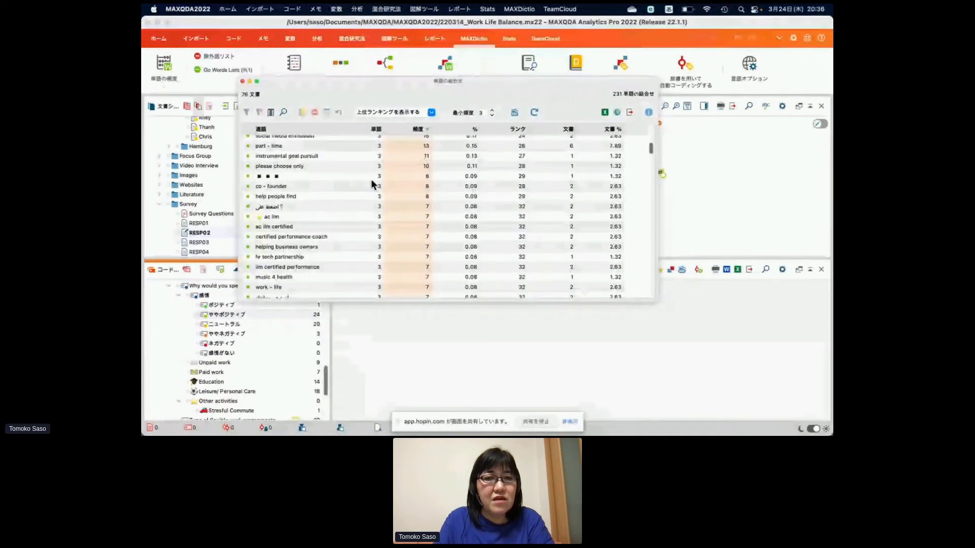
pyautogui.scroll(-2, 371, 184)
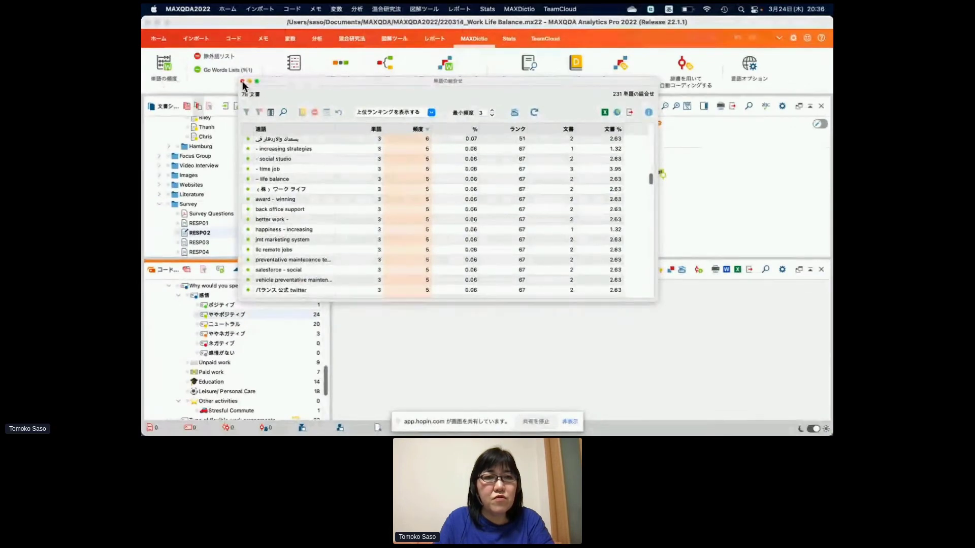
pyautogui.click(242, 81)
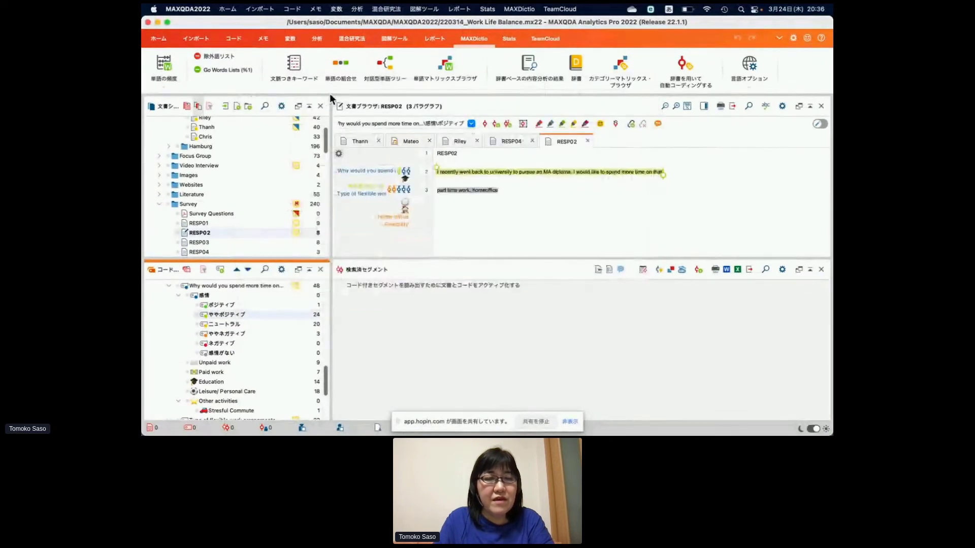
pyautogui.click(377, 81)
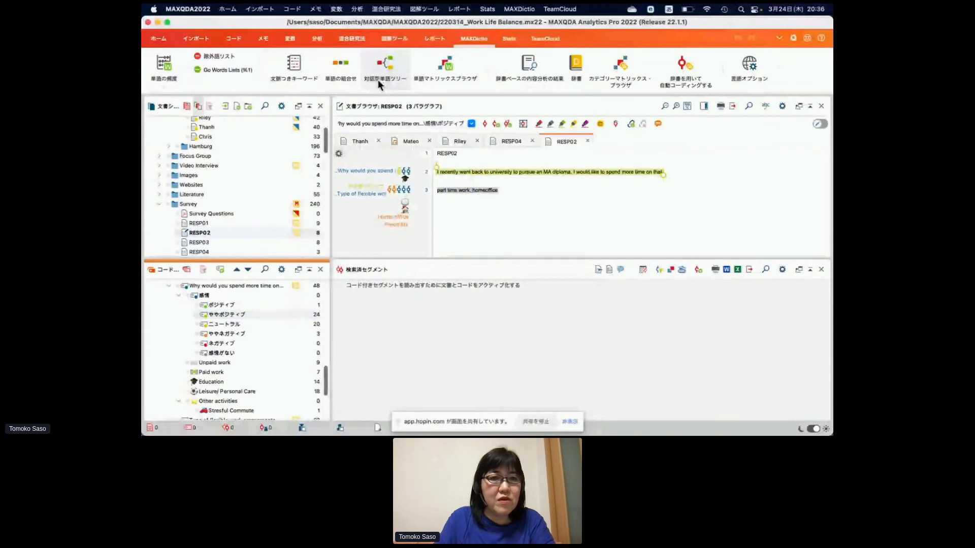
pyautogui.click(434, 124)
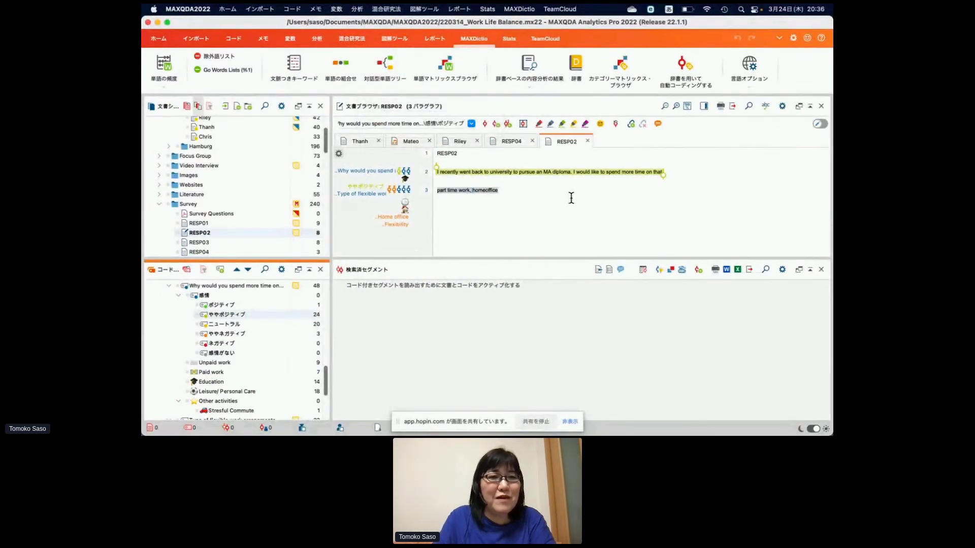